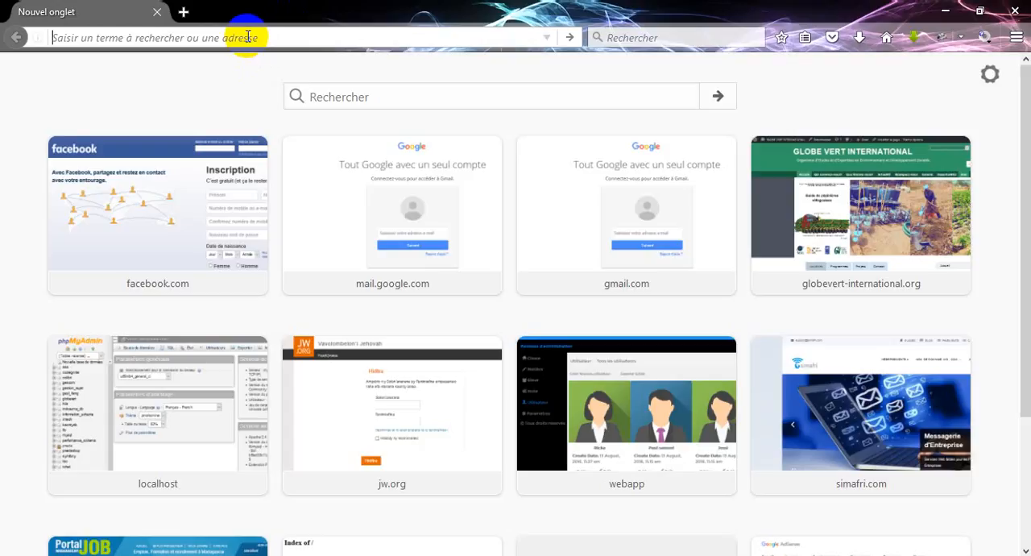
Open the local phpMyAdmin site at localhost/phpmyadmin
type("LOcalhost/")
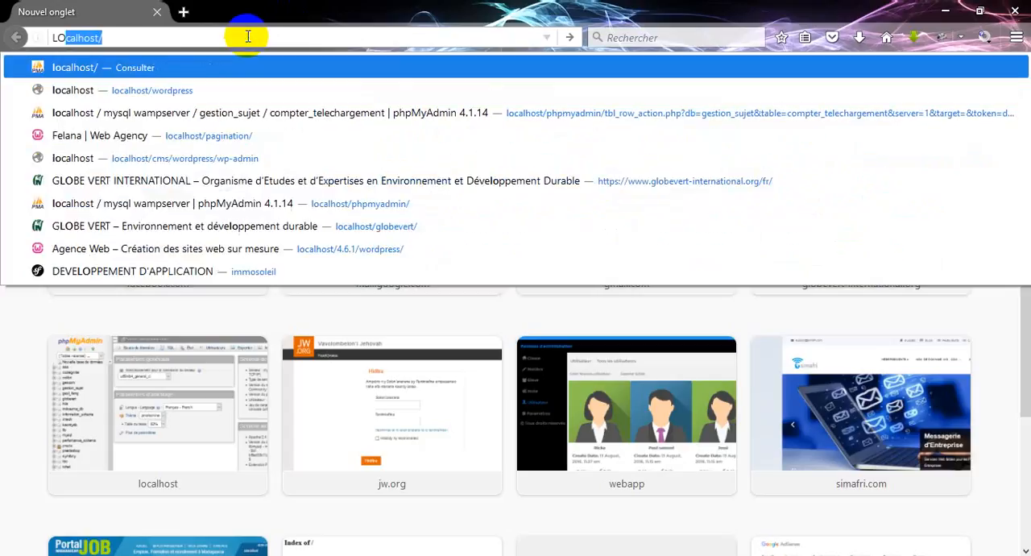
key("Return")
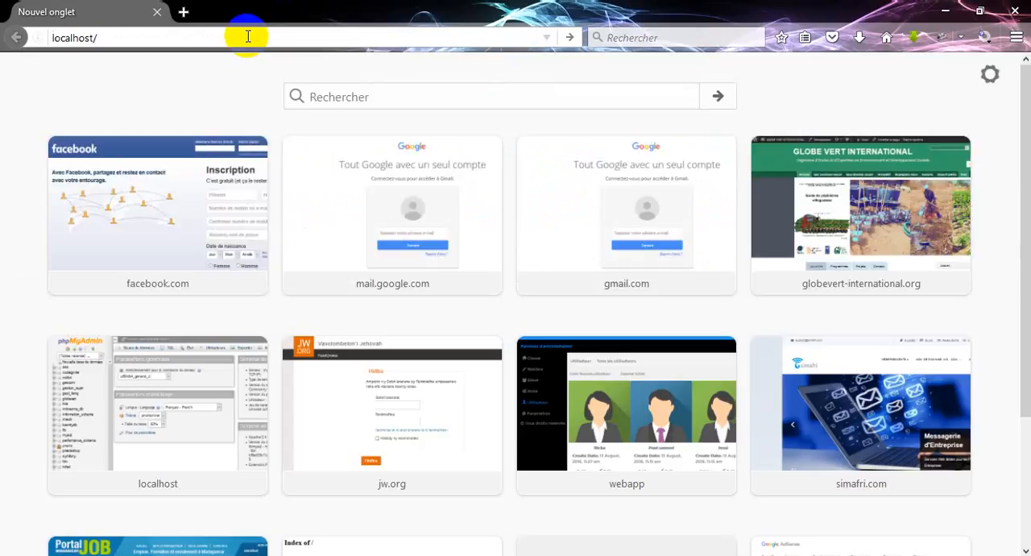
type("P")
key("Caps_Lock")
key("BackSpace")
type("phpm")
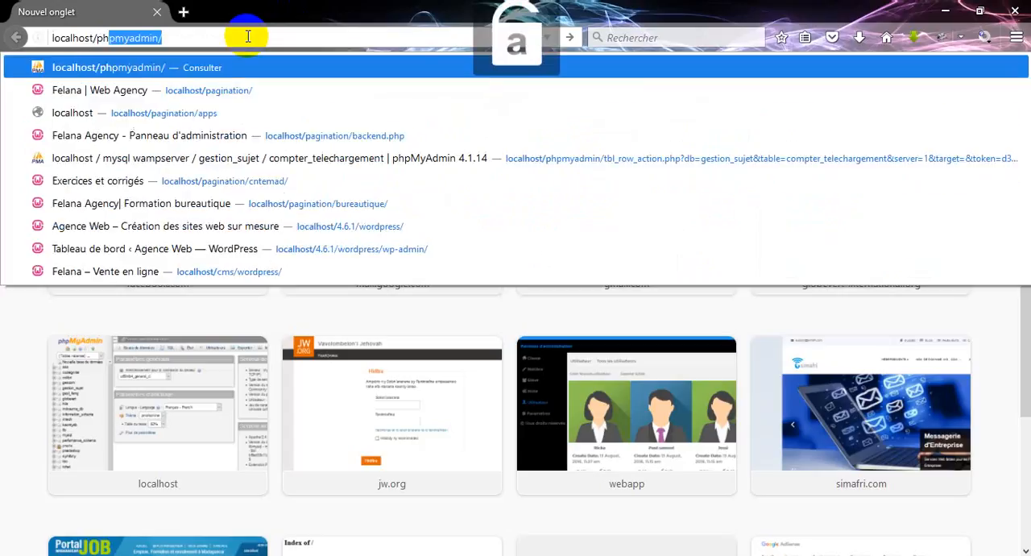
type("yadmin")
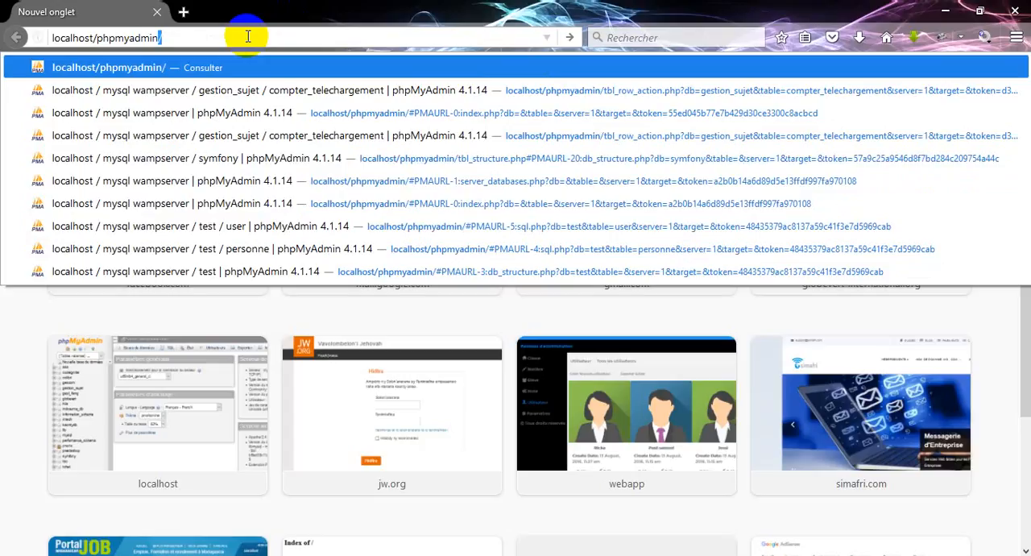
key("Return")
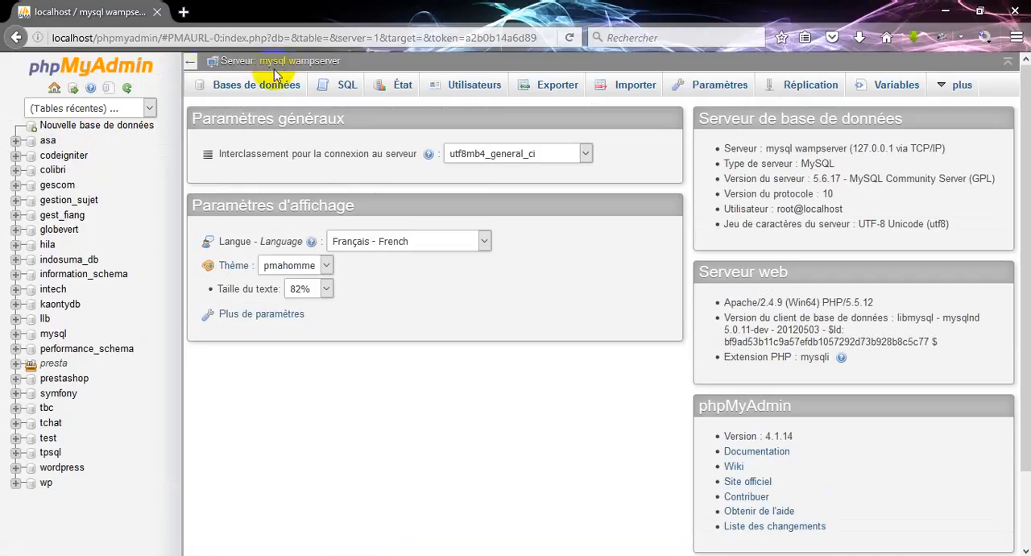
Create a new database named tuto and dismiss the creation notice
left_click(96, 132)
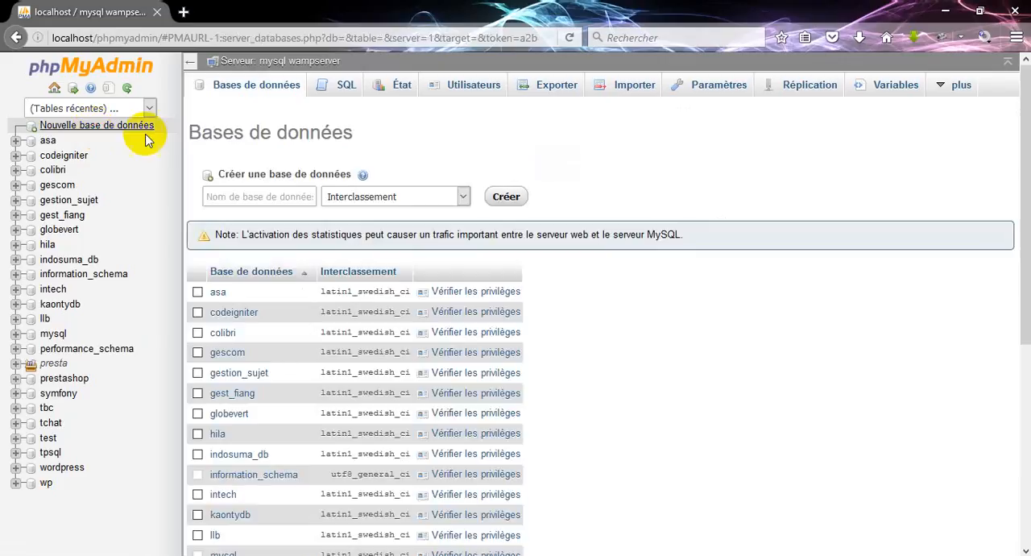
left_click(251, 195)
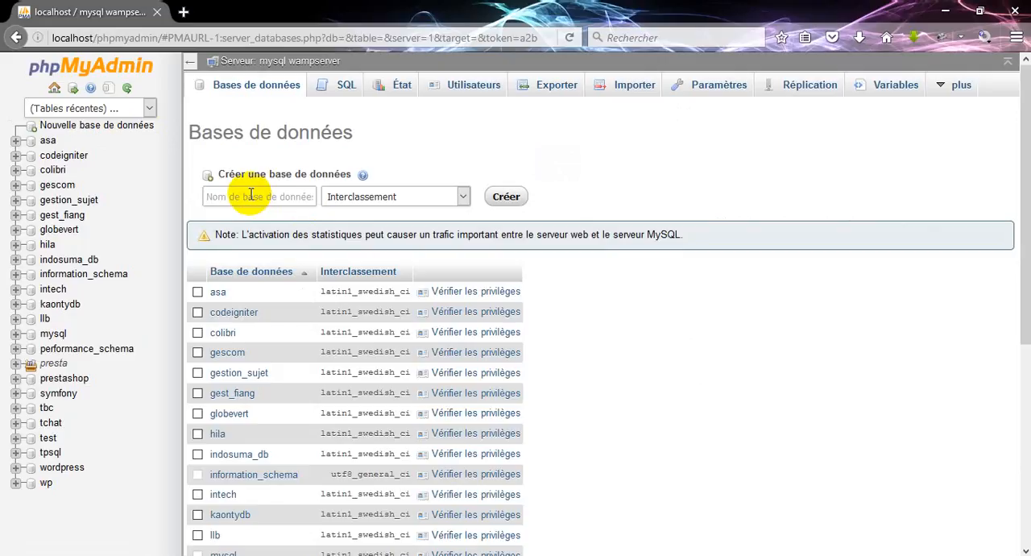
type("tuto")
left_click(507, 203)
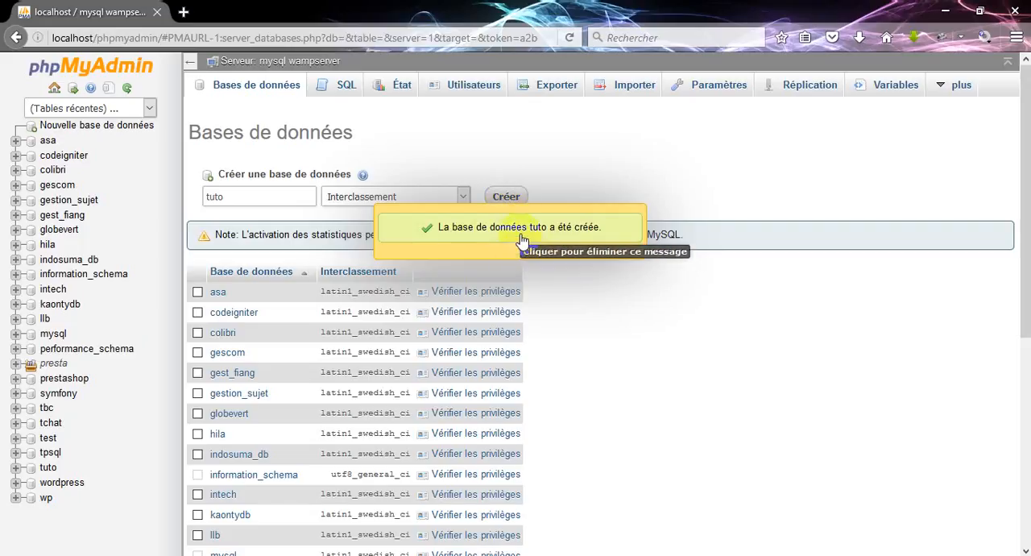
left_click(522, 239)
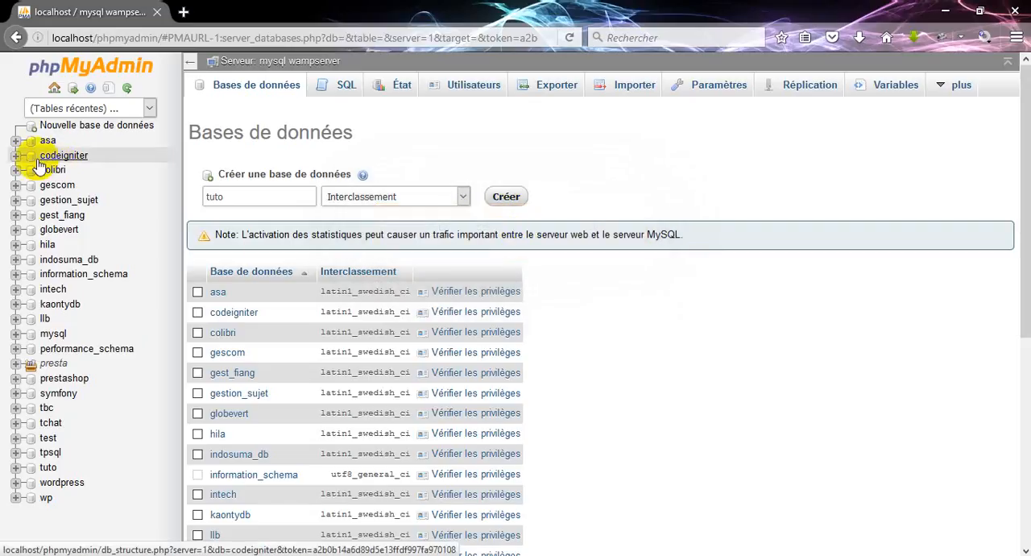
Open the tuto database and start a new table named user with 5 columns
left_click(47, 468)
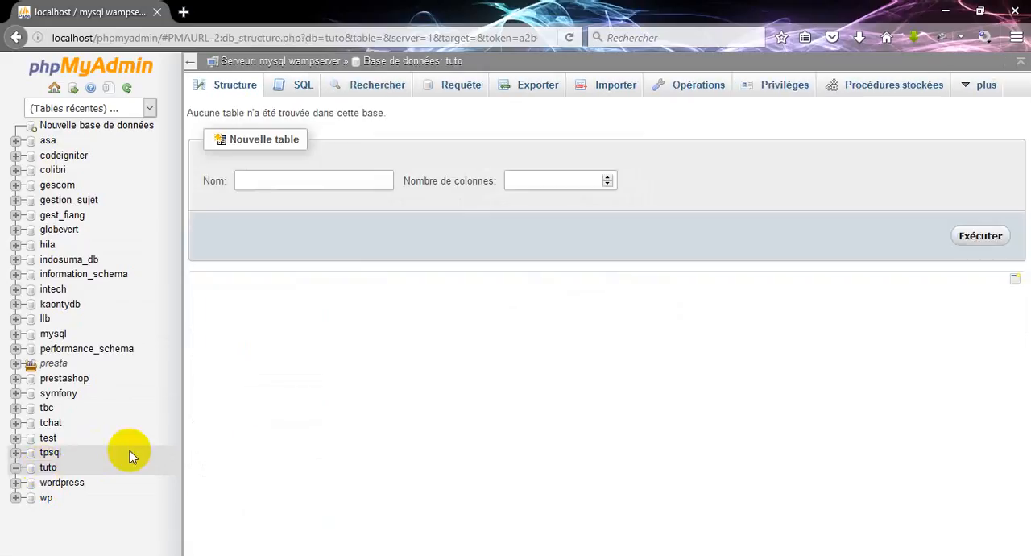
left_click(305, 179)
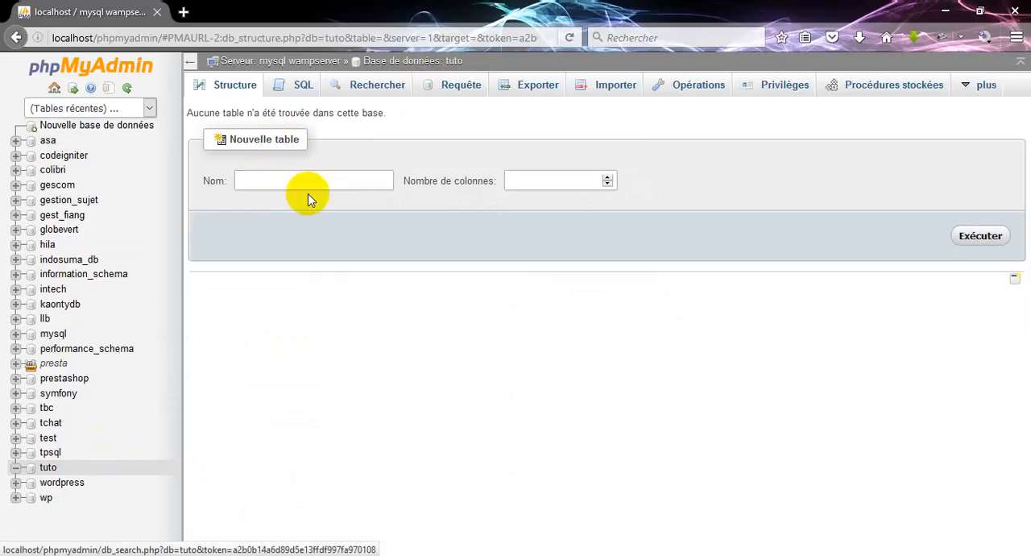
type("u")
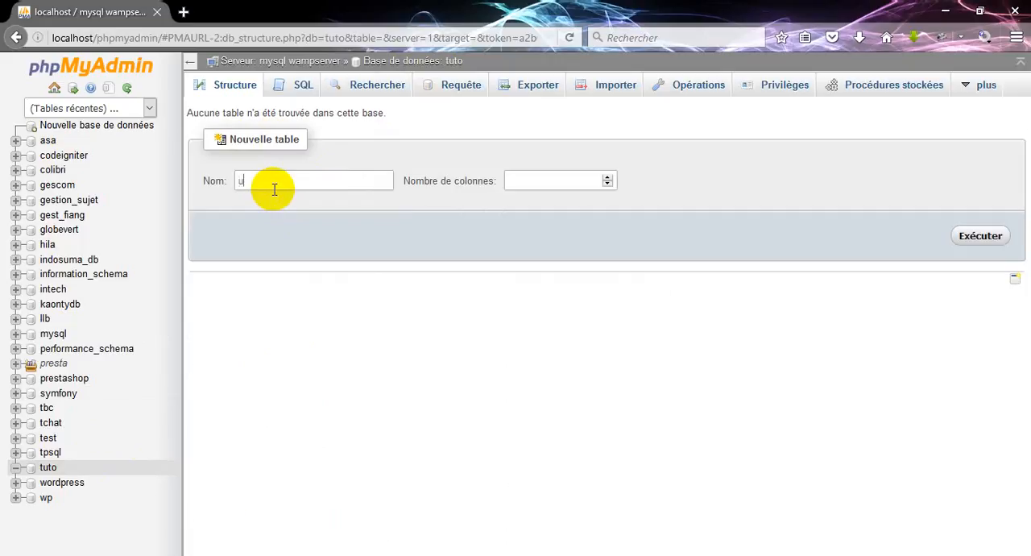
type("ser")
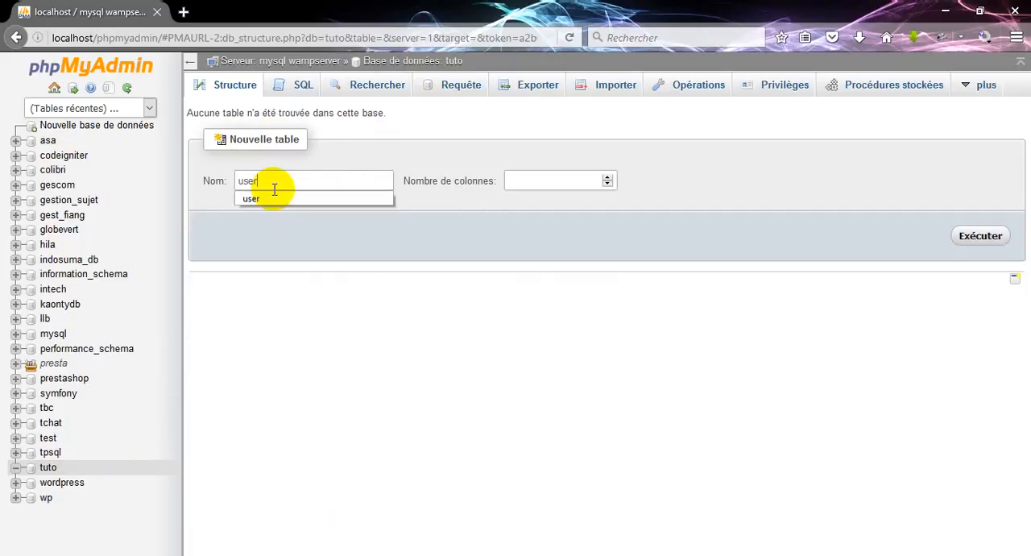
left_click(551, 186)
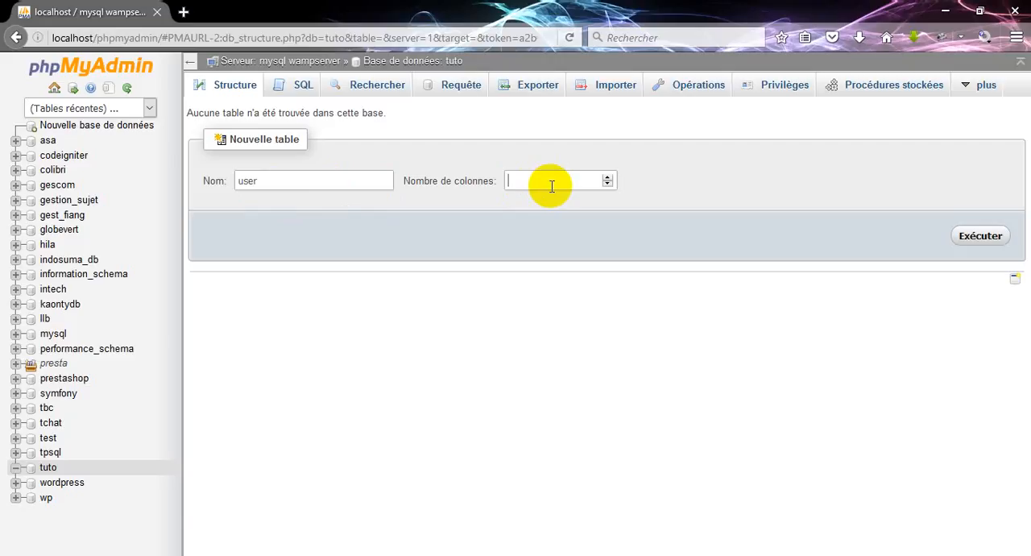
type("5")
left_click(980, 239)
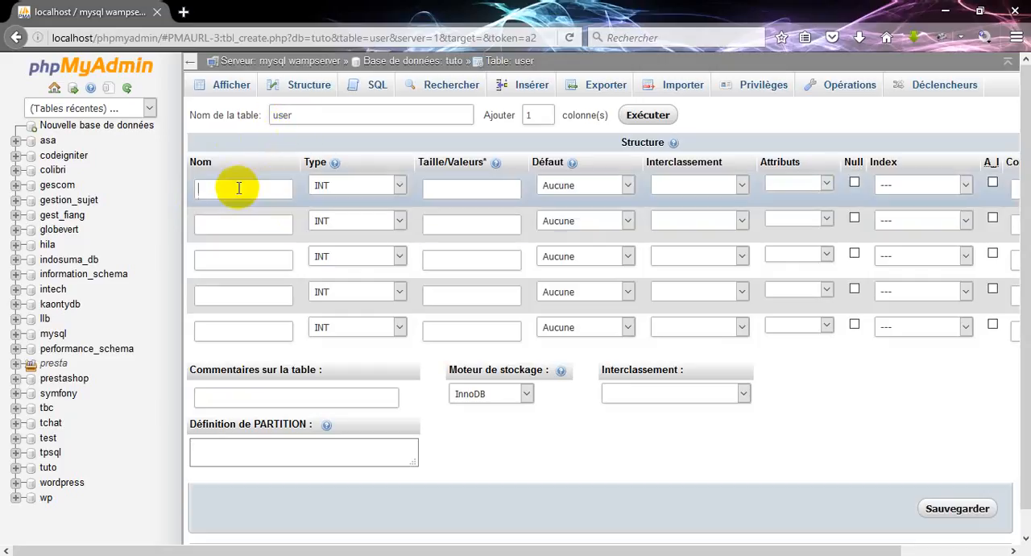
Name the first column of the user table id and enable auto-increment (A_I) for it
type("id")
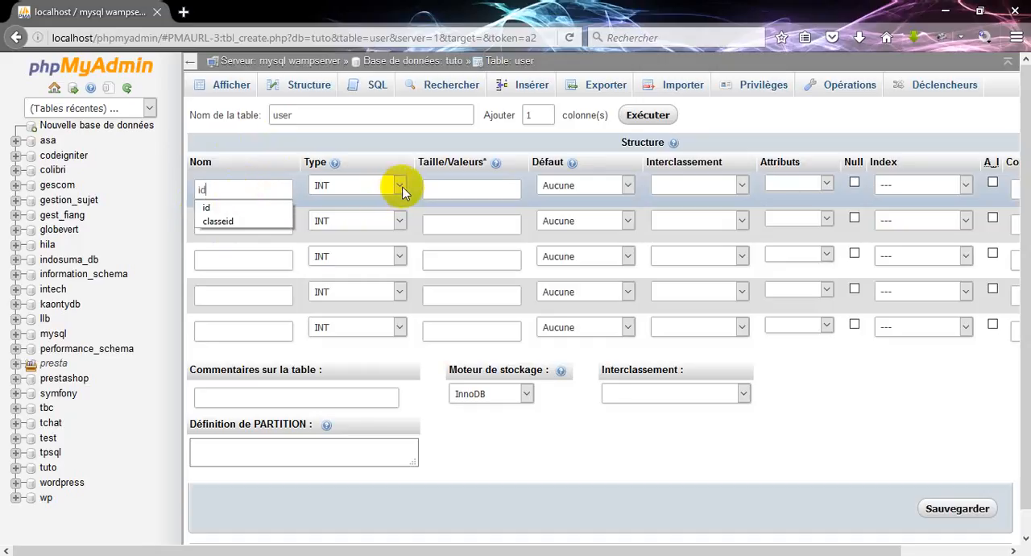
left_click(471, 189)
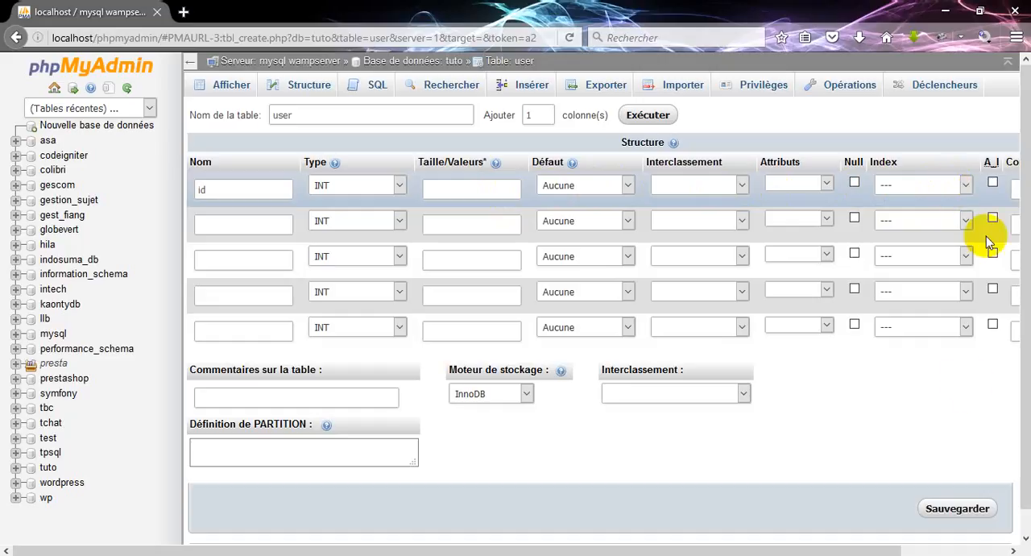
left_click(993, 184)
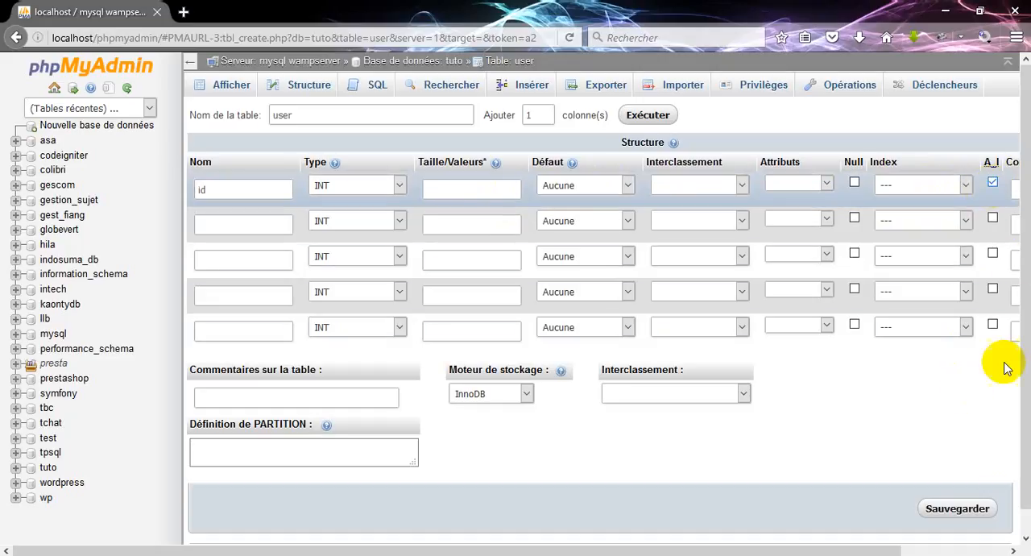
Enter the comment "identiant de l'utilisateur" for the id column
left_click(1013, 550)
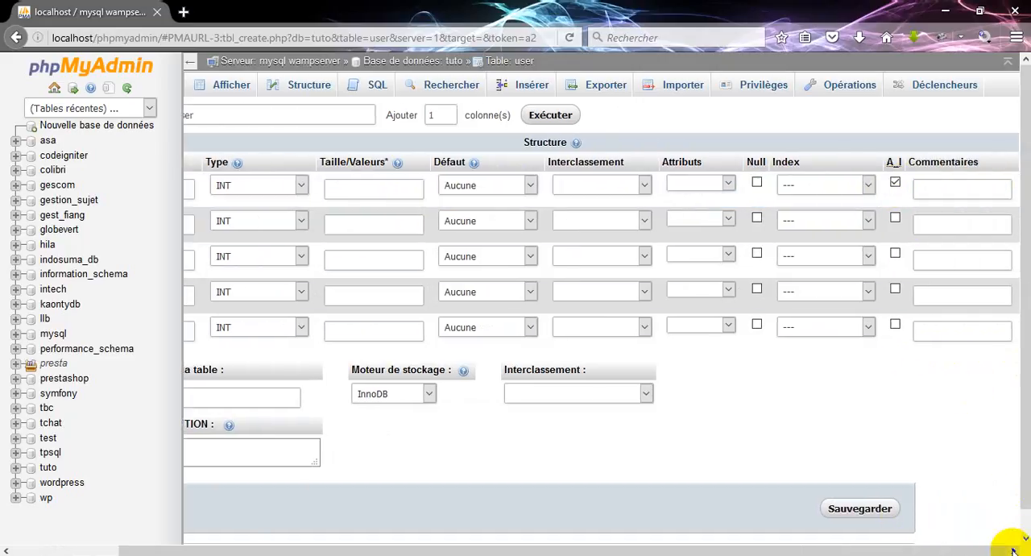
left_click(935, 186)
type("id")
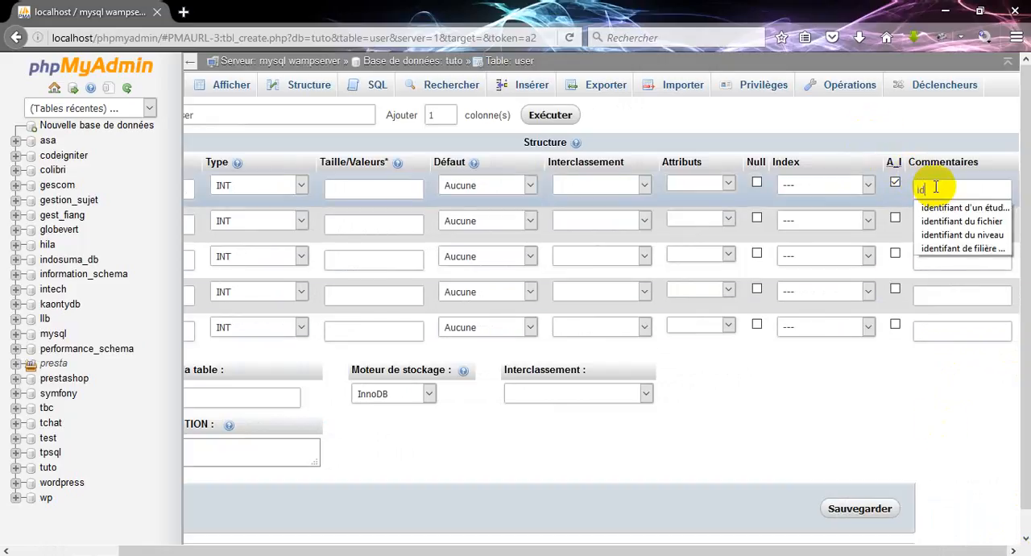
type("entifiant de")
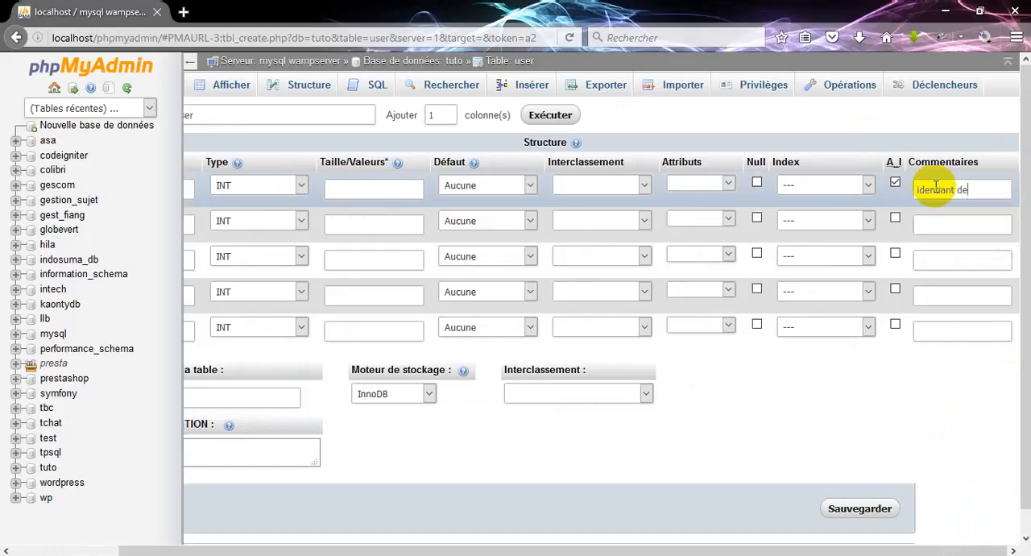
type(" l'utilisateur")
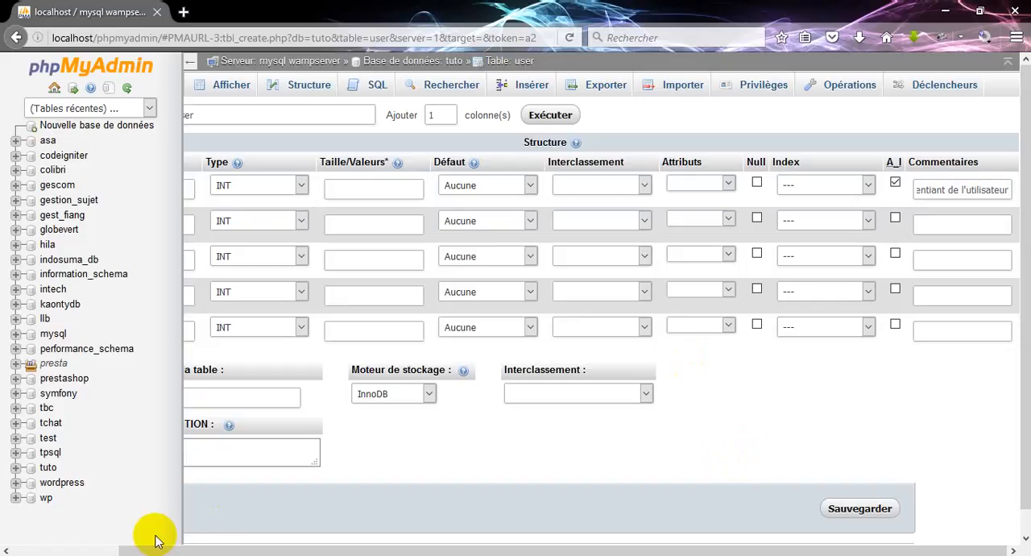
Define the second column as nom, of type VARCHAR with length 255
left_click(7, 550)
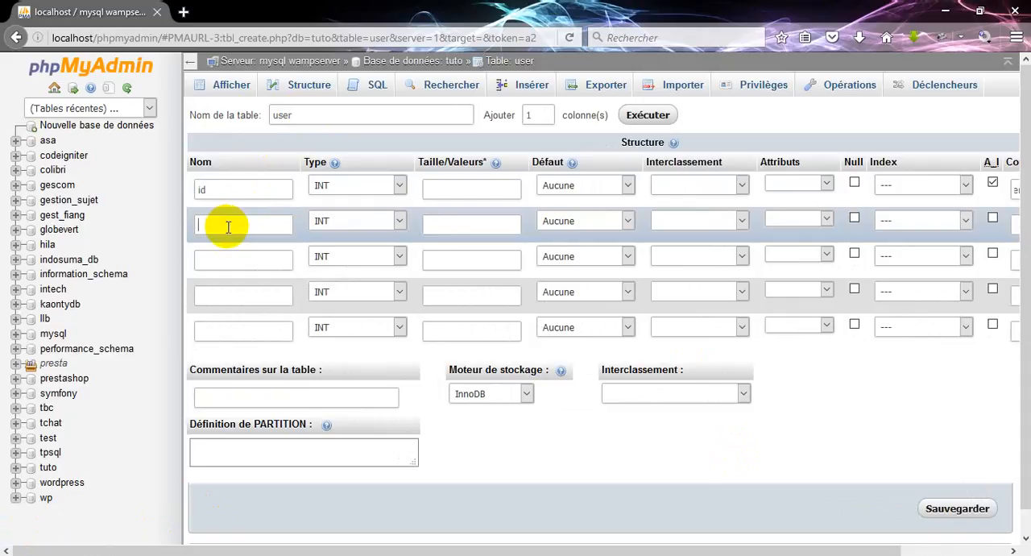
type("nom")
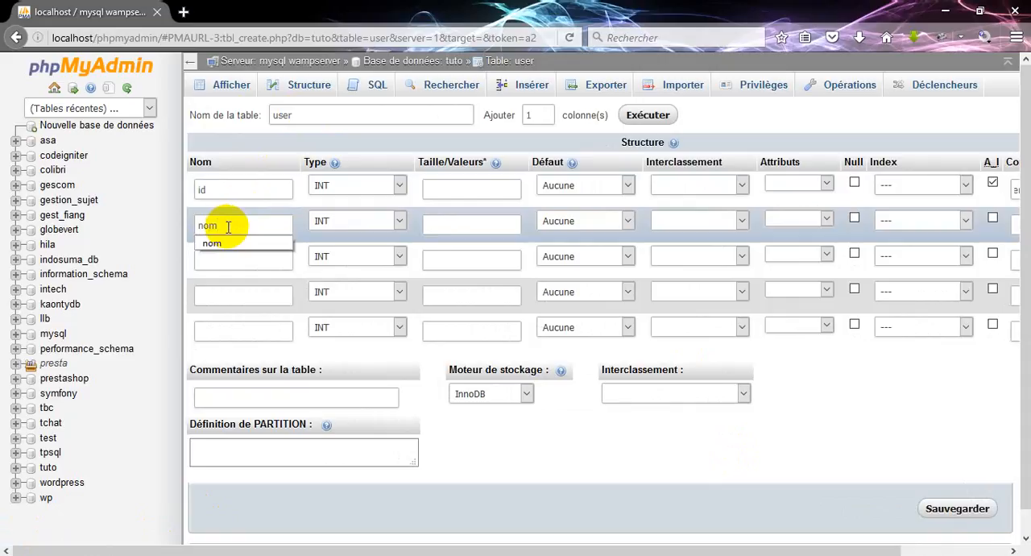
left_click(401, 219)
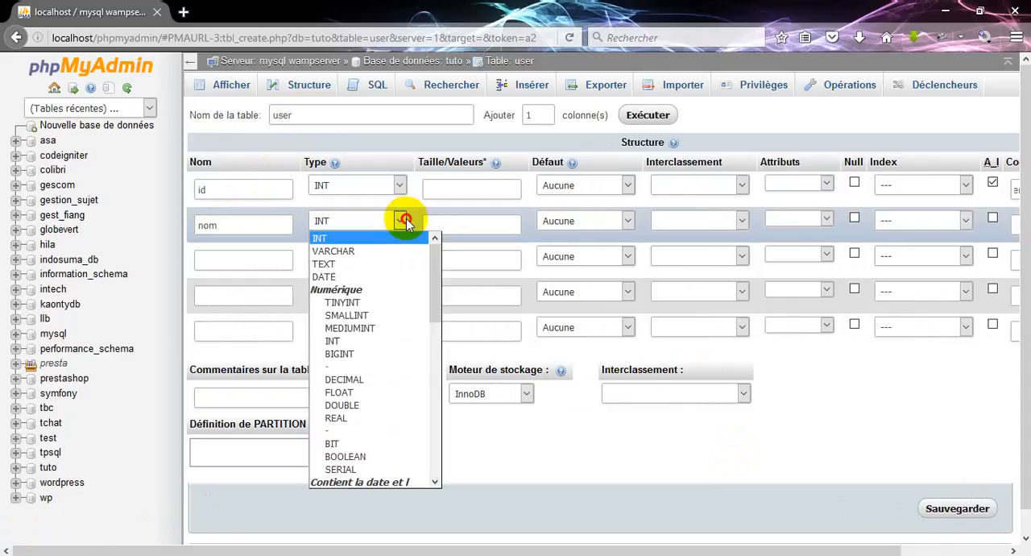
left_click(355, 257)
left_click(473, 224)
type("255")
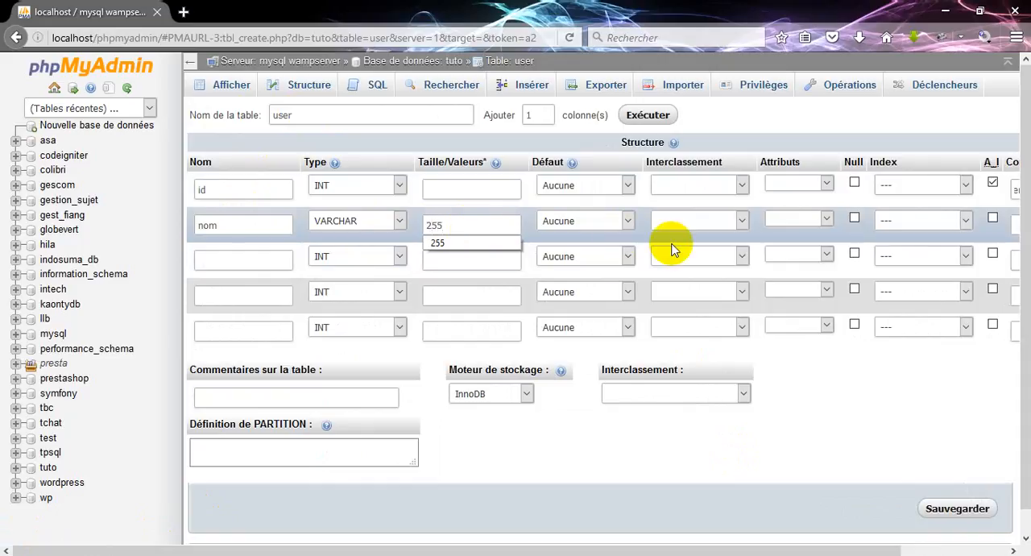
Define the third column as prenom, of type VARCHAR with length 255
left_click(222, 260)
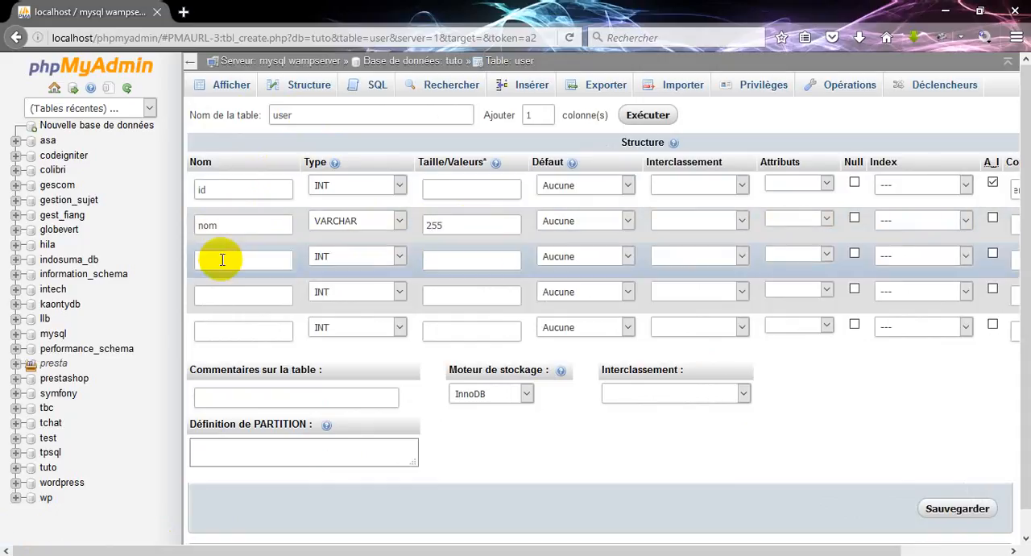
type("prenom")
left_click(340, 256)
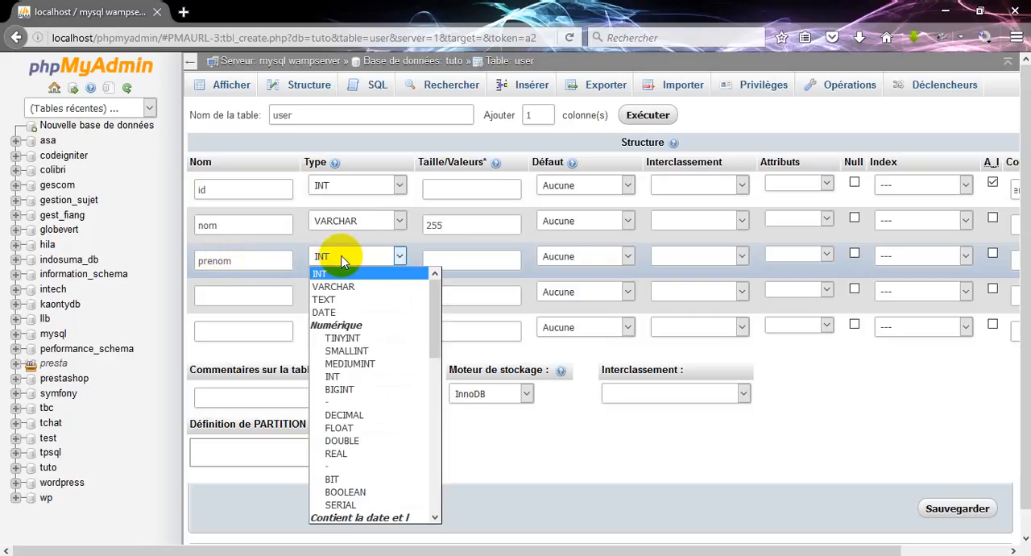
left_click(333, 286)
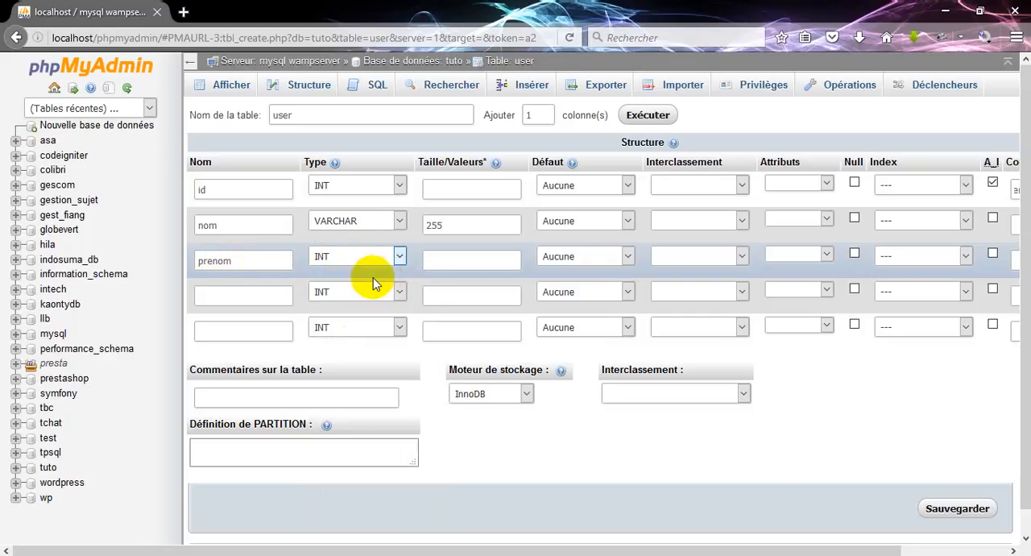
left_click(443, 260)
type("25")
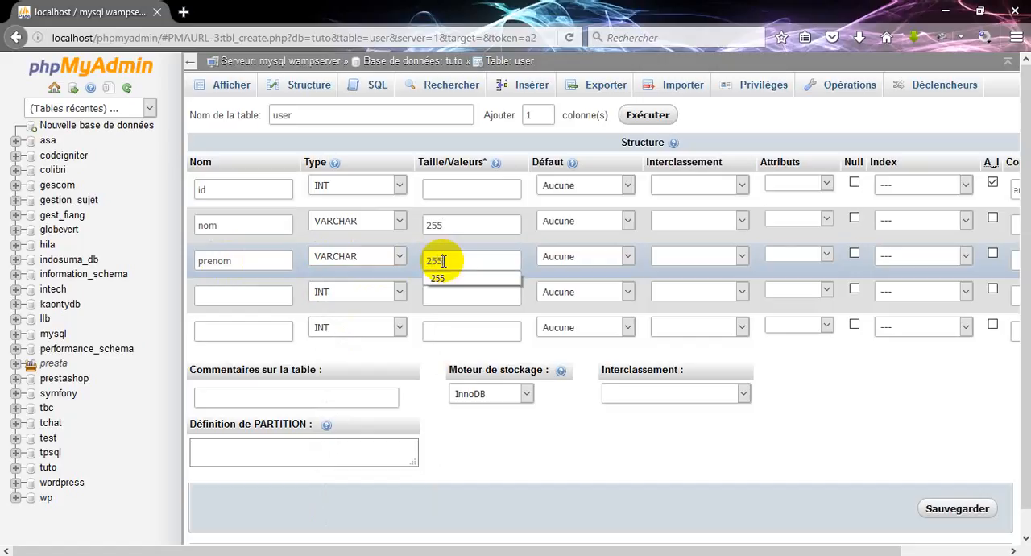
type("5")
Define the fourth column as login, of type VARCHAR with length 255
left_click(254, 297)
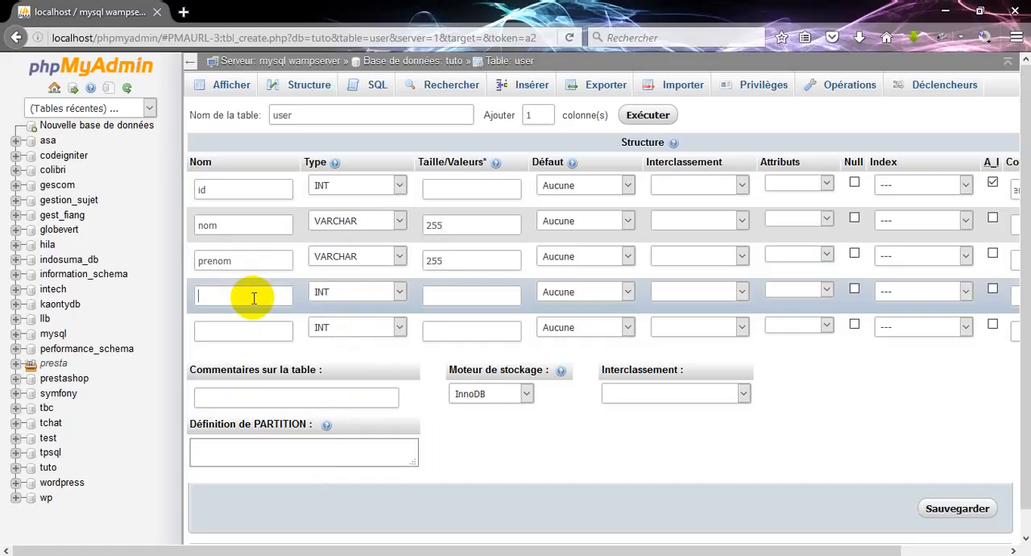
type("login")
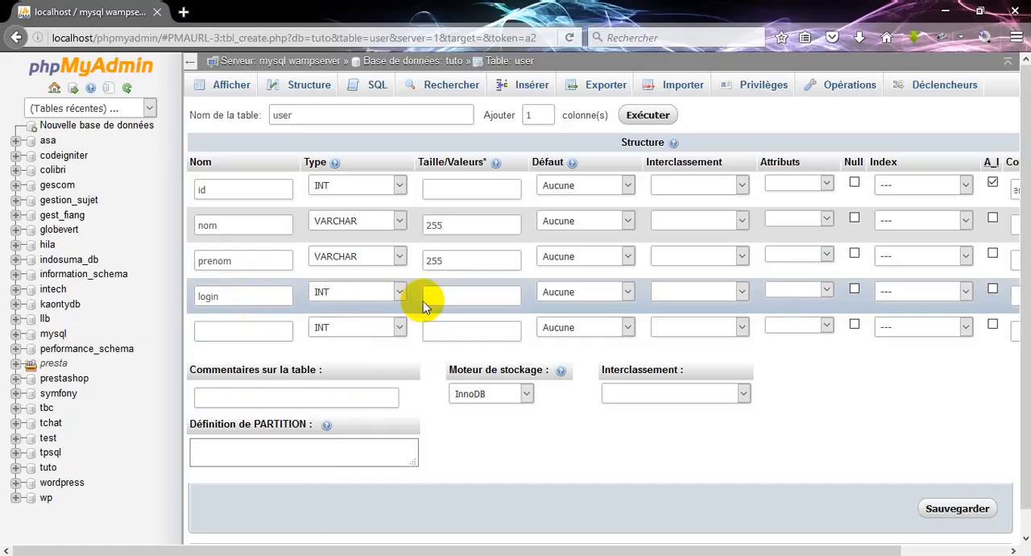
left_click(337, 294)
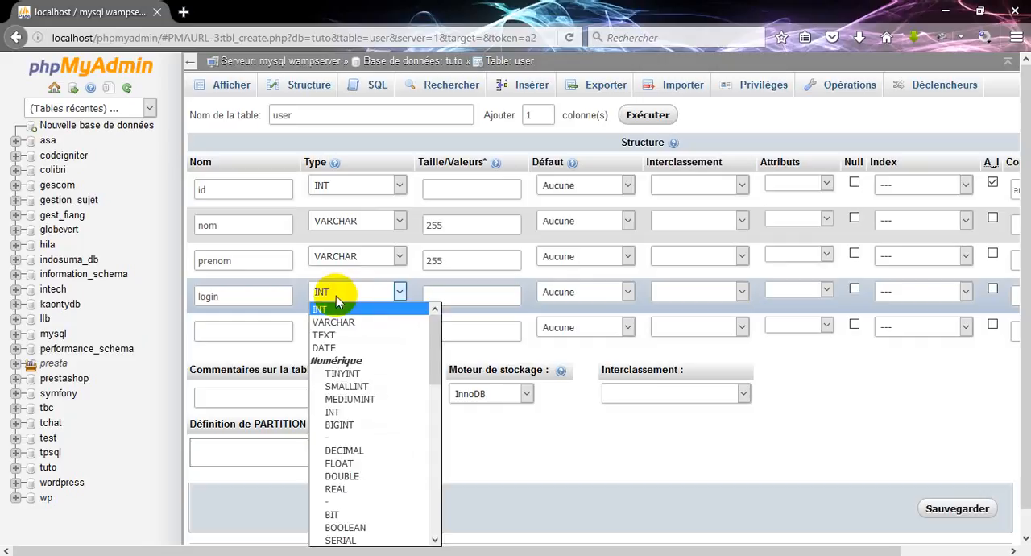
left_click(338, 320)
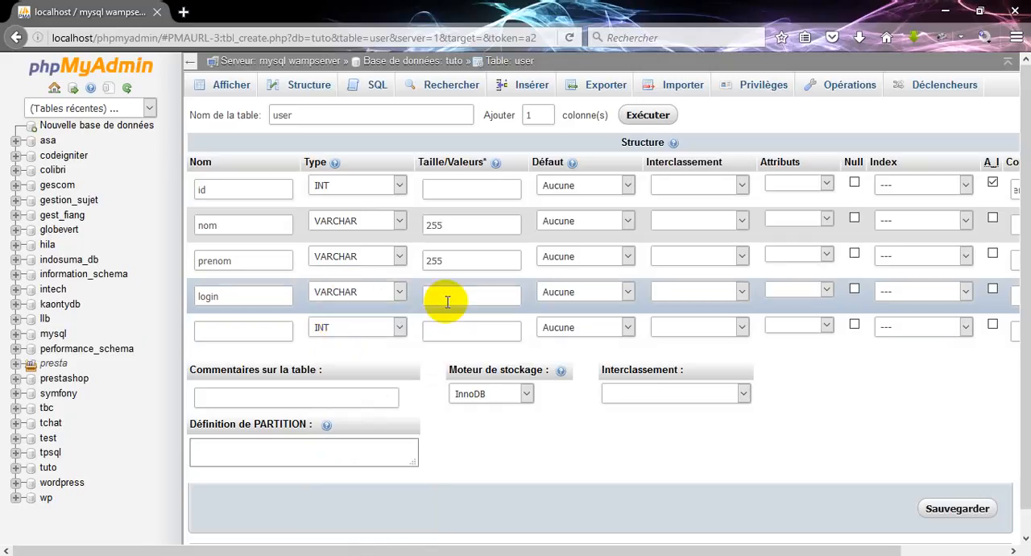
left_click(447, 301)
type("255")
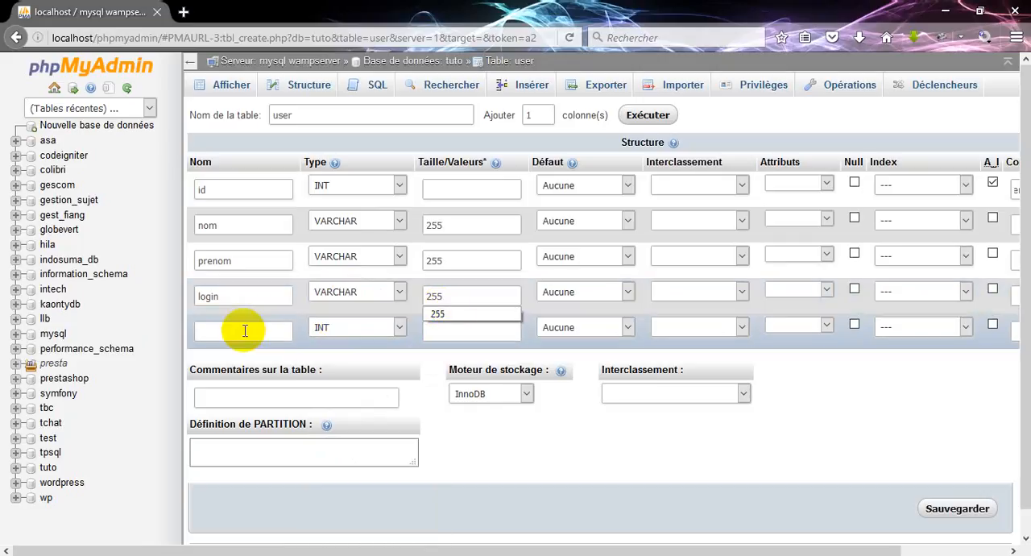
Define the fifth column as password, of type VARCHAR with length 255
left_click(234, 329)
type("pas")
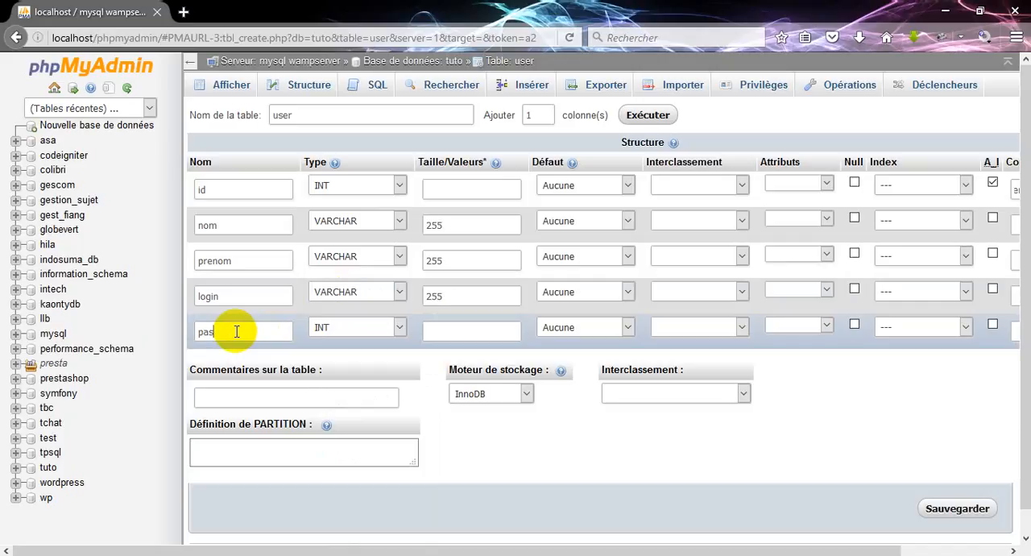
type("sword")
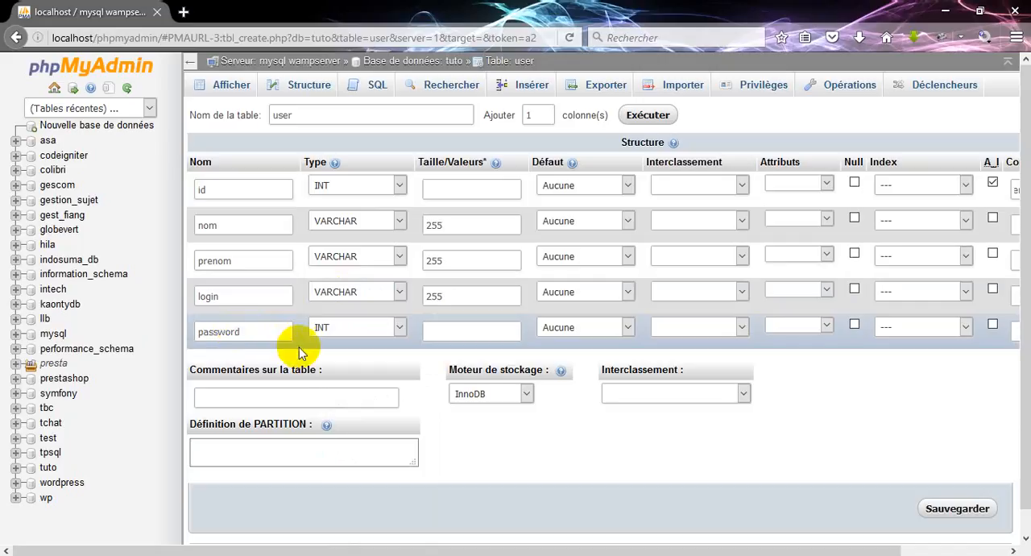
left_click(322, 327)
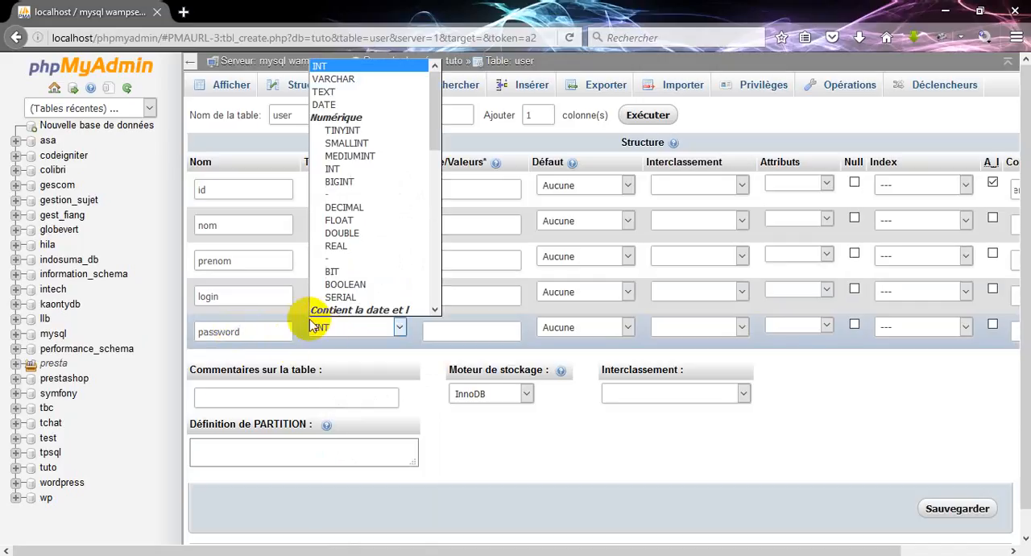
left_click(343, 82)
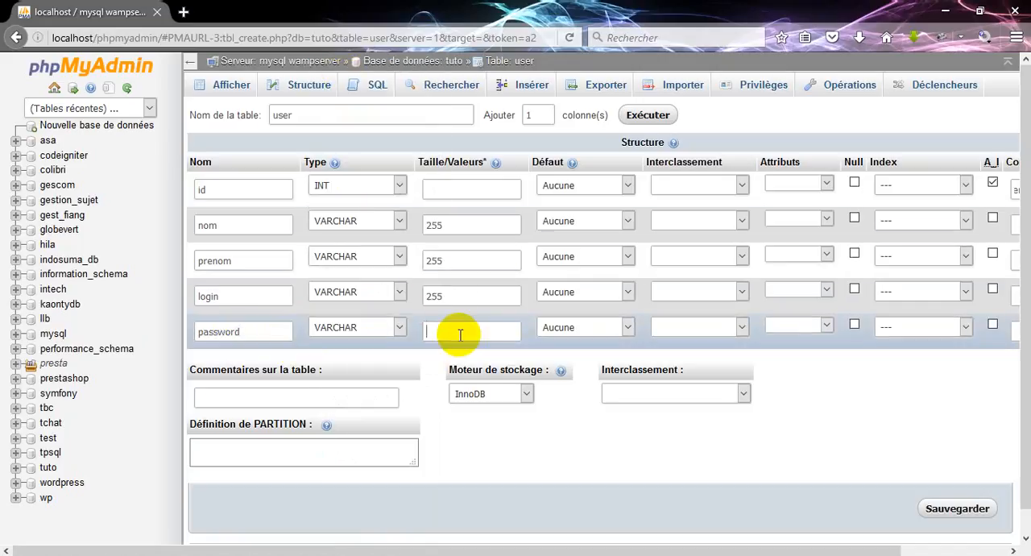
type("255")
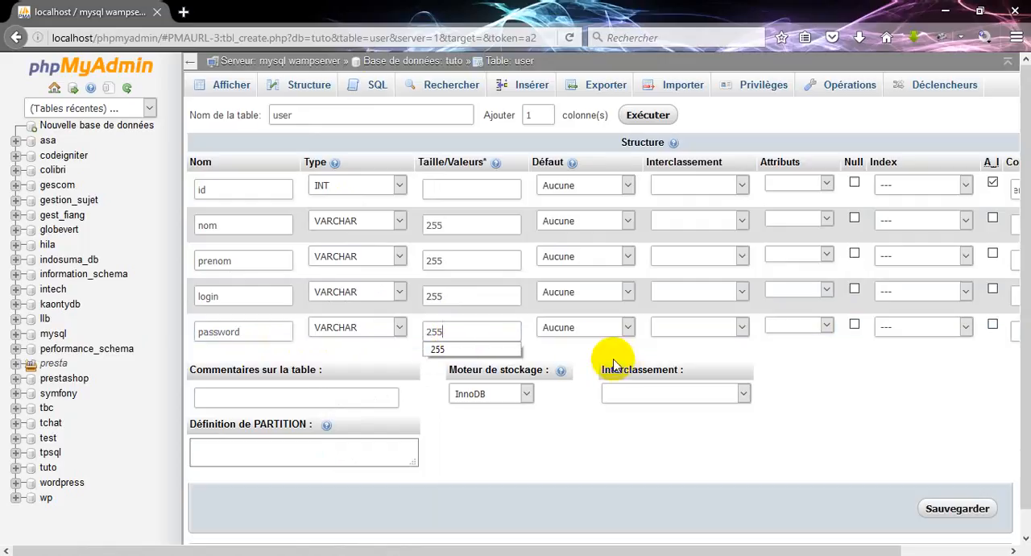
left_click(570, 355)
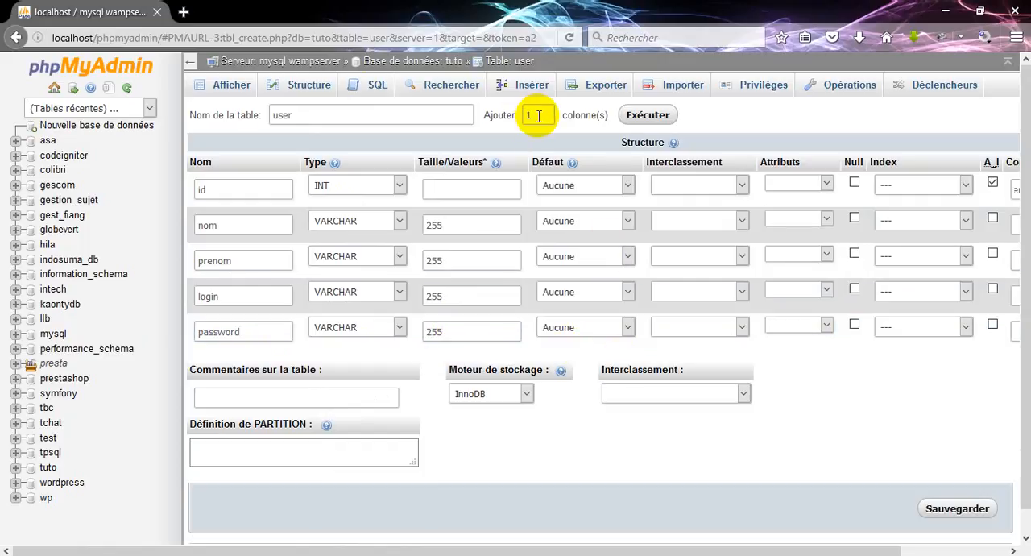
Add one more column to the user table, named date_creation and of type DATETIME
left_click(637, 116)
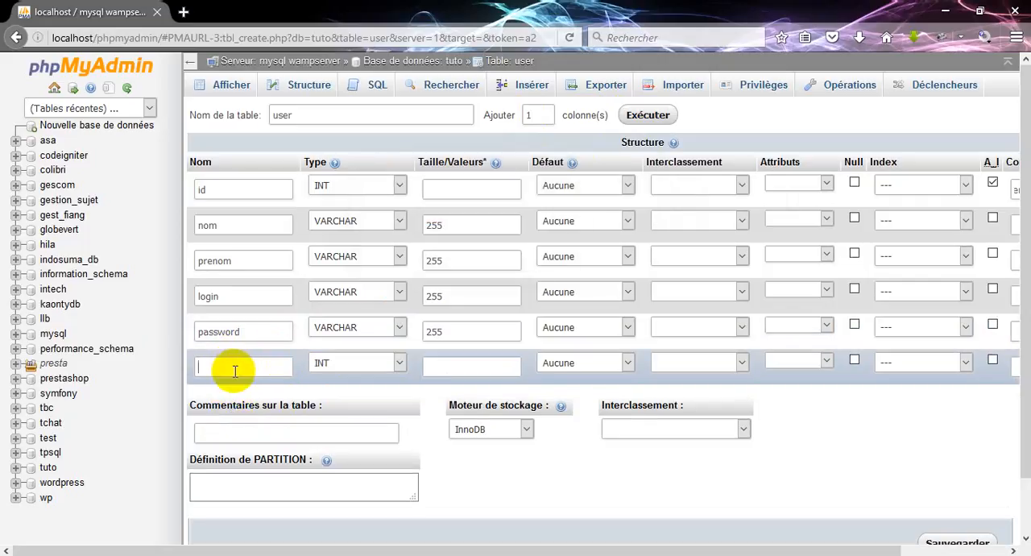
type("date")
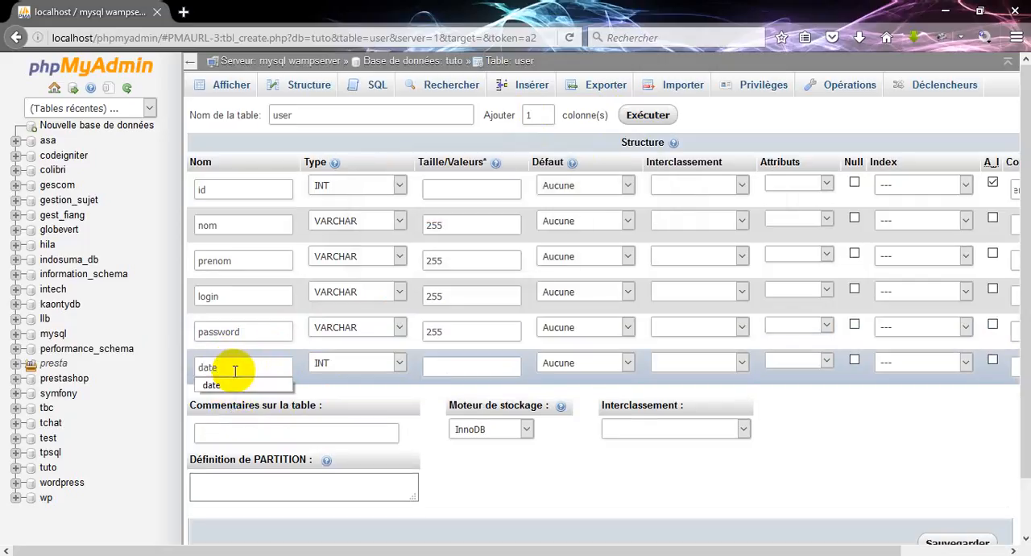
type("_cr")
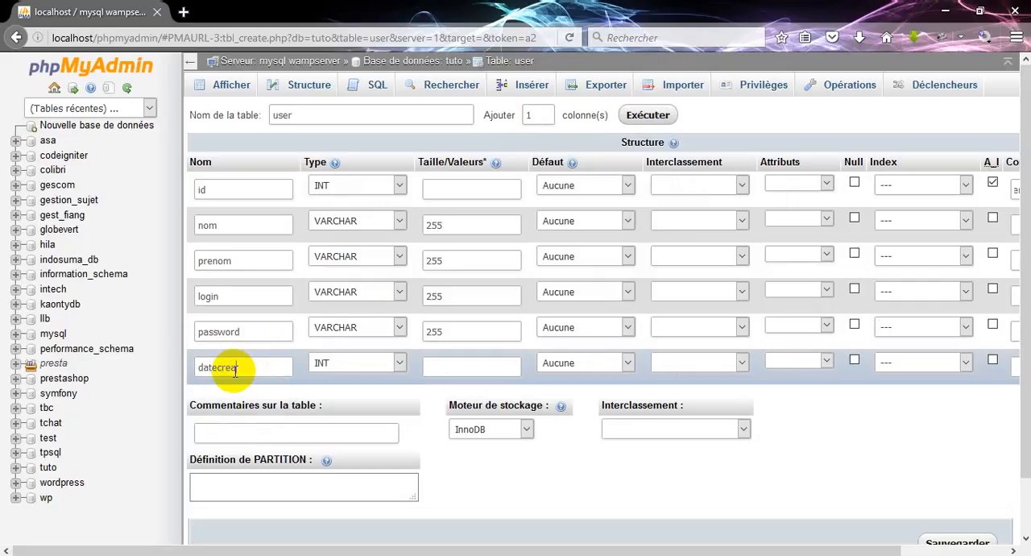
type("eation")
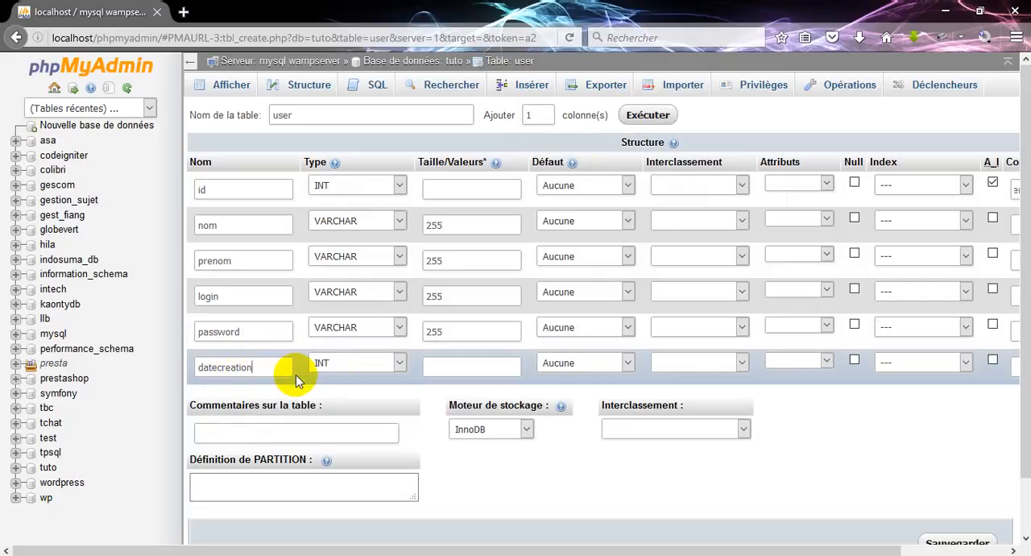
key("Left")
key("Left")
key("Left")
key("Left")
key("Left")
key("Left")
key("Left")
key("Left")
type("_")
left_click(387, 363)
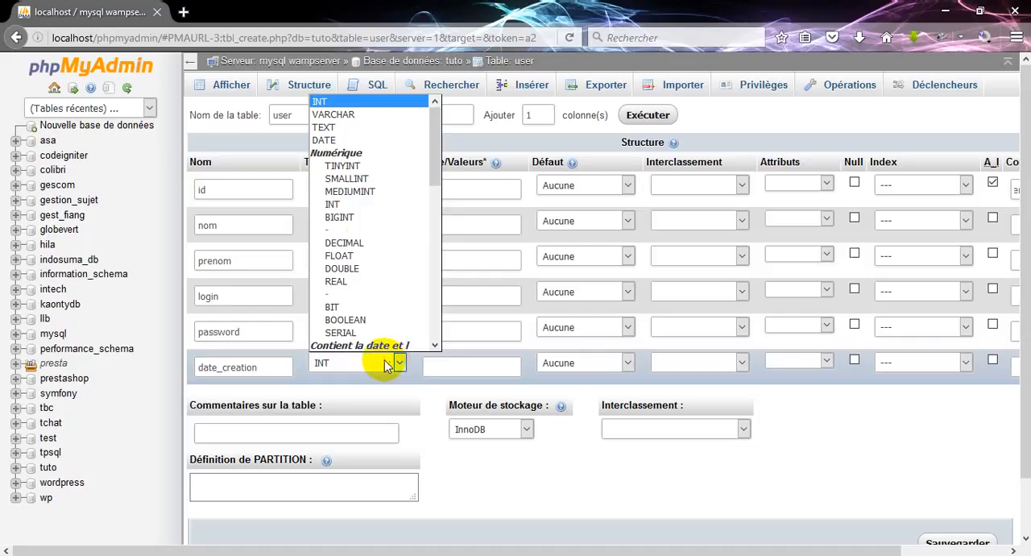
left_click(435, 345)
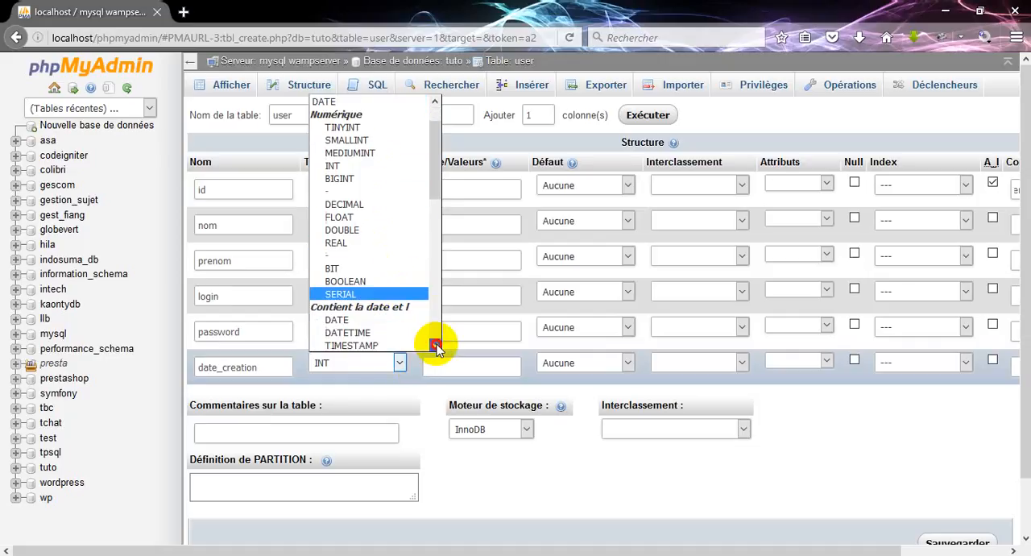
left_click(435, 346)
left_click(372, 295)
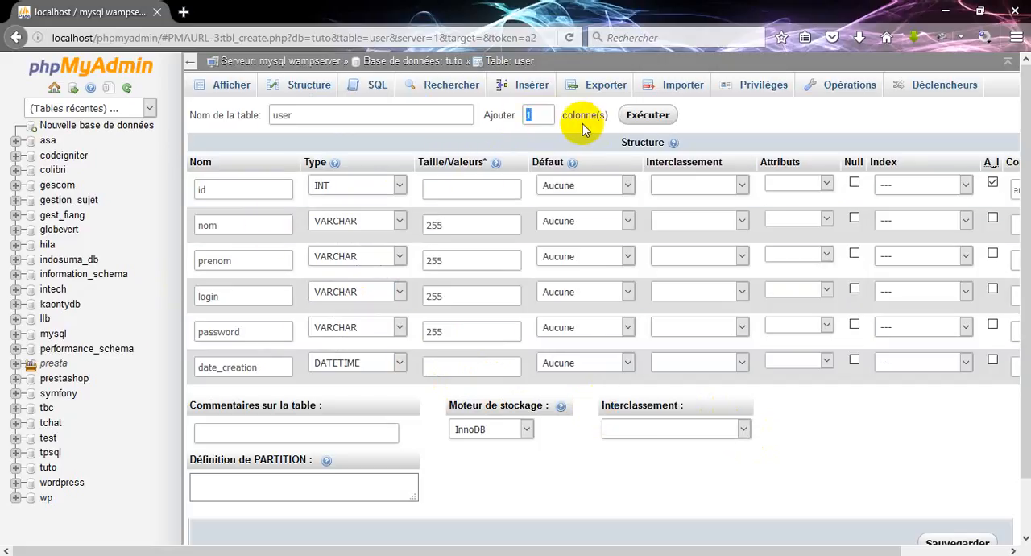
Add a seventh column to the table, named Etat and of type INT, leaving its length empty
left_click(651, 117)
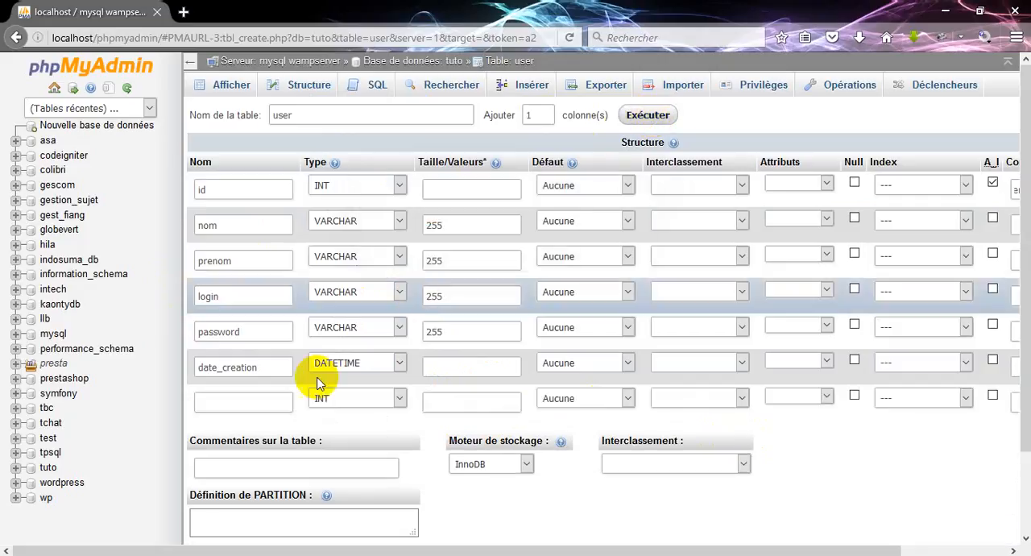
key("Caps_Lock")
type("E")
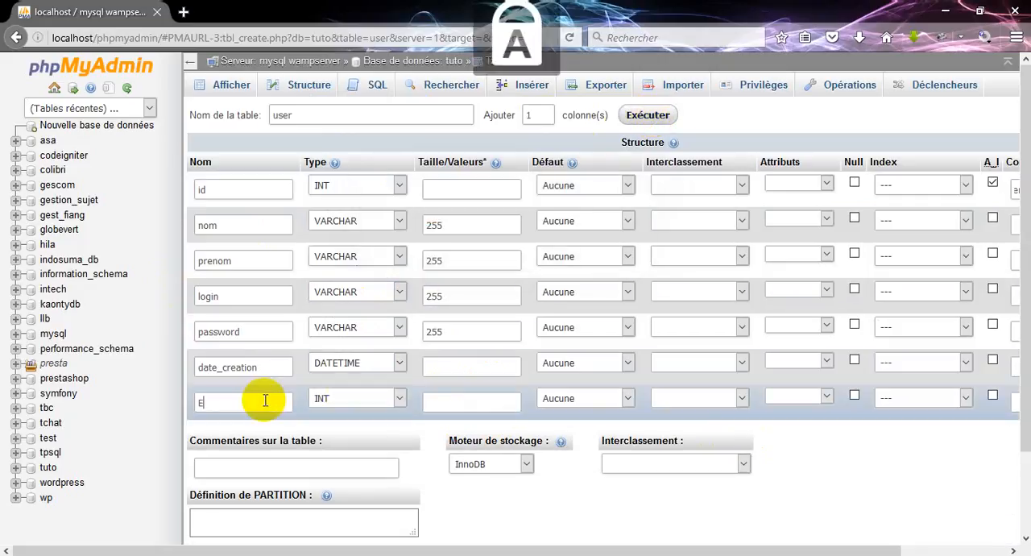
key("Caps_Lock")
type("tat")
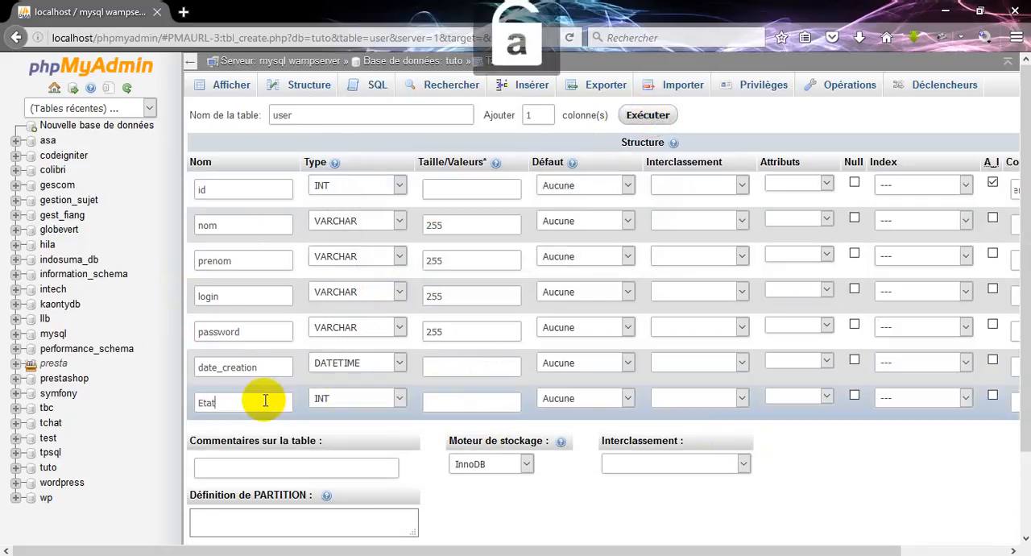
left_click(384, 398)
left_click(452, 398)
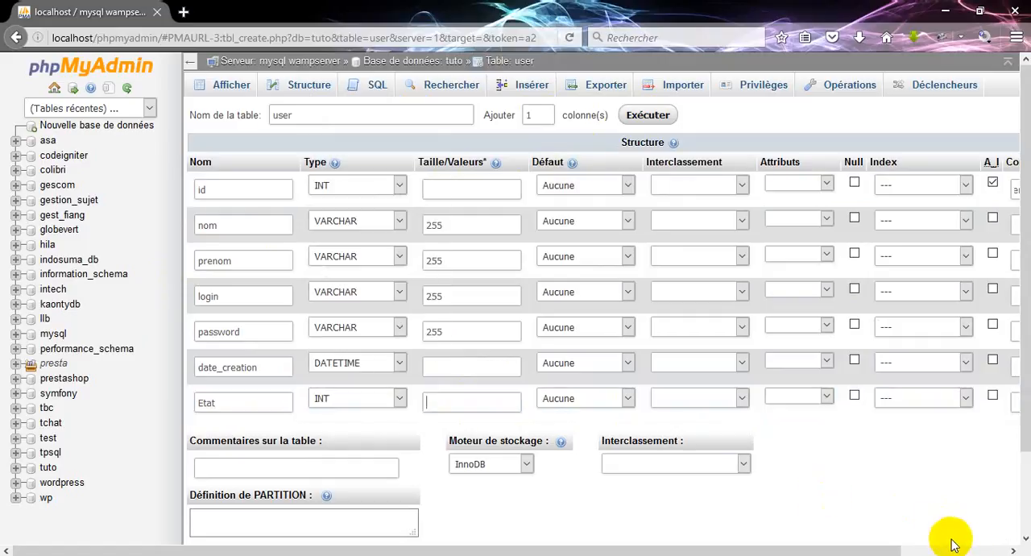
Check the column definitions through to the comments and save the user table
left_click(1012, 550)
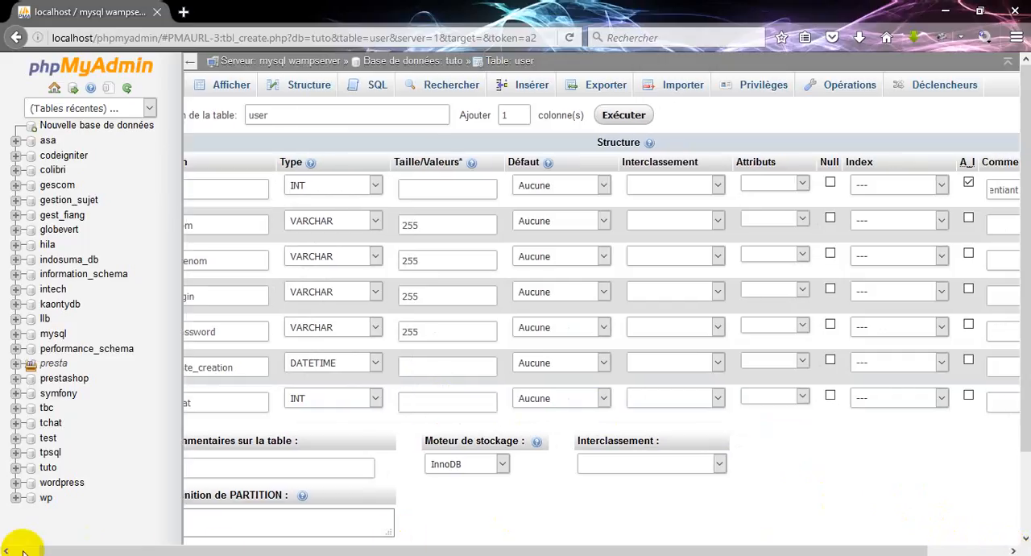
left_click(1013, 550)
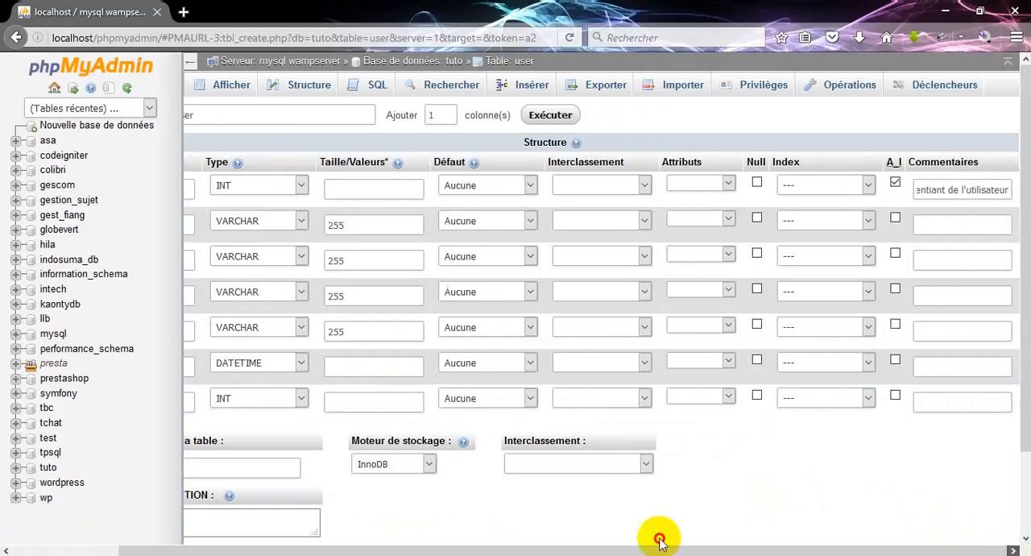
left_click(18, 550)
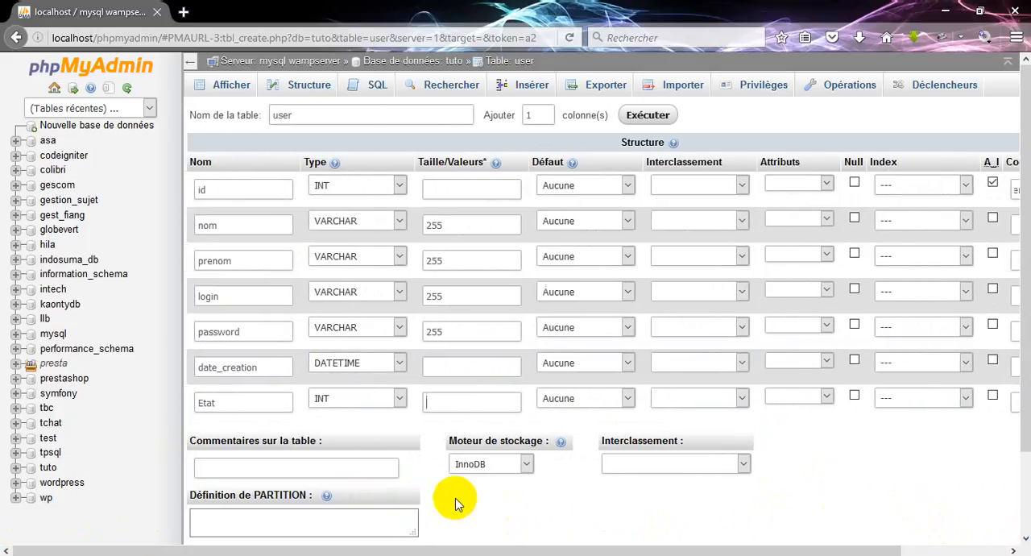
scroll(455, 498, "down", 2)
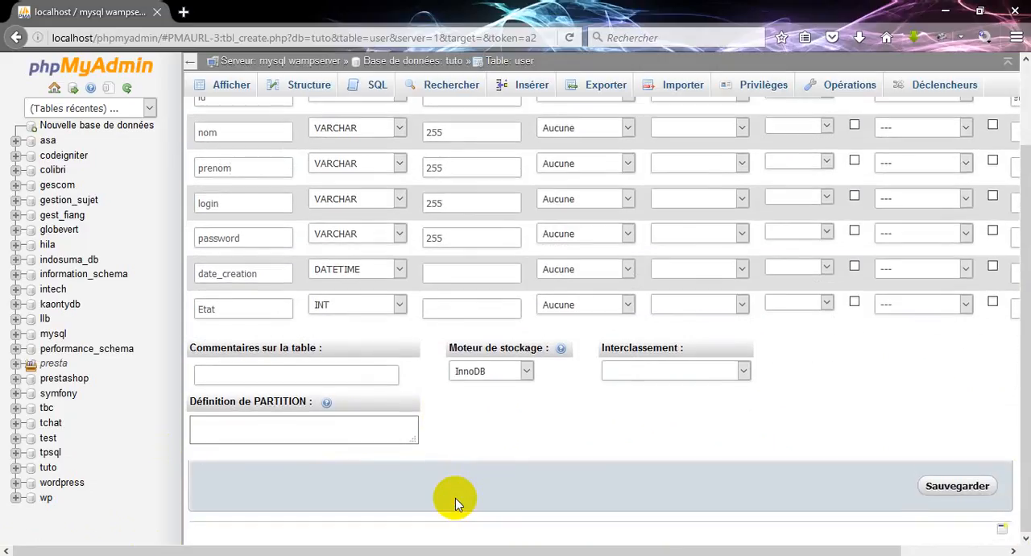
left_click(945, 497)
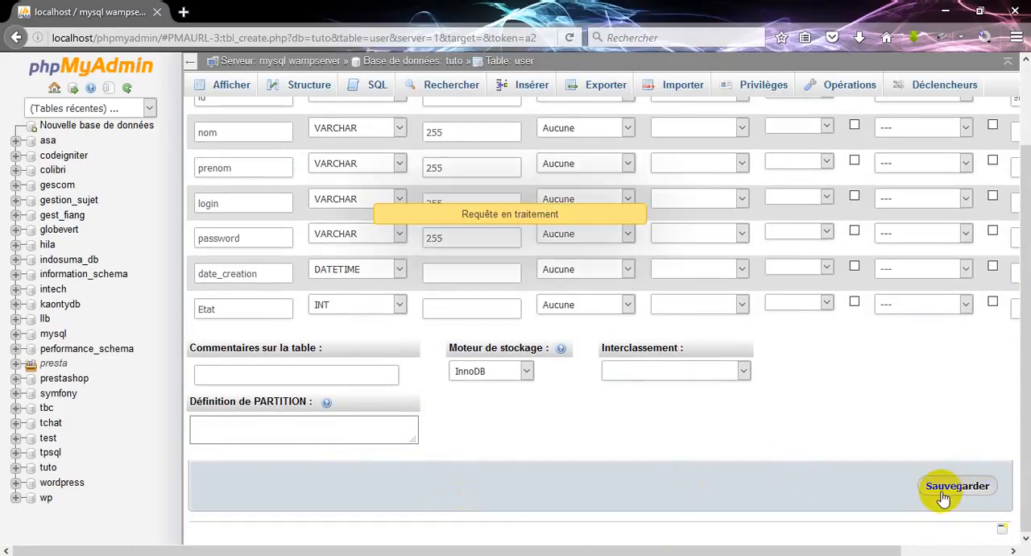